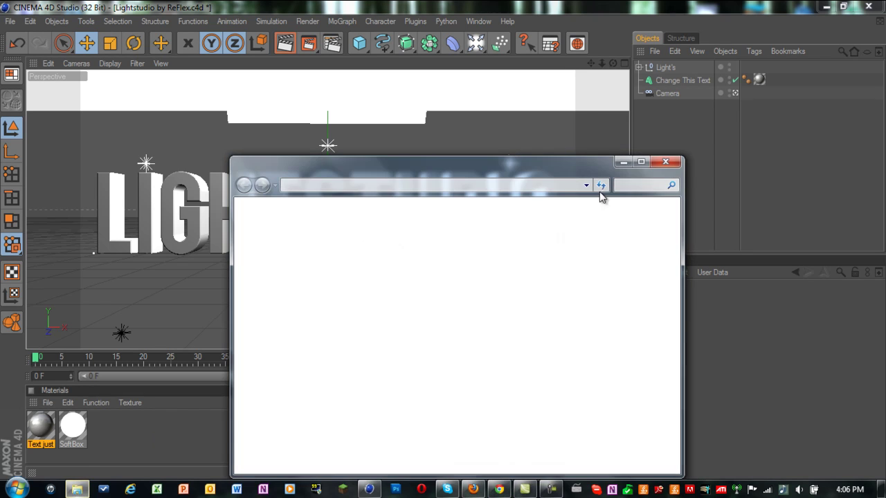
Close the folder window, switch to Chrome and view the BrutalCreations YouTube channel down to its members list.
{"action": "left_click", "coordinate": [666, 162]}
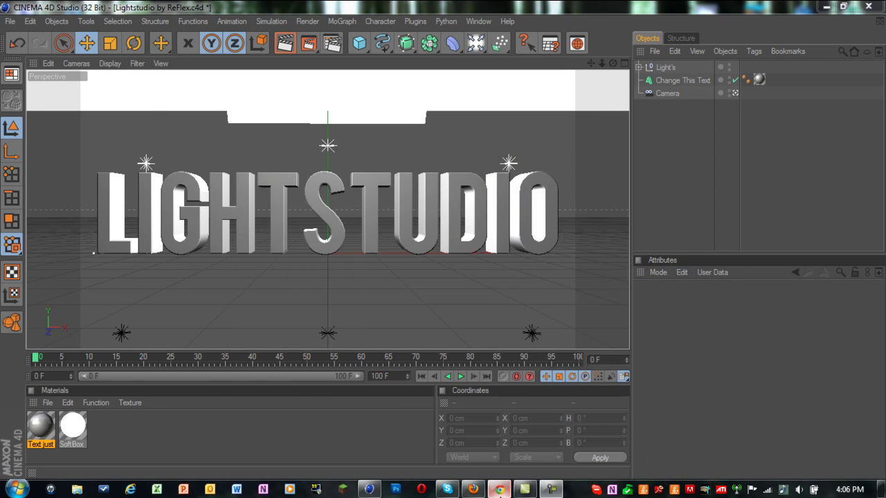
{"action": "left_click", "coordinate": [475, 454]}
{"action": "left_click", "coordinate": [713, 59]}
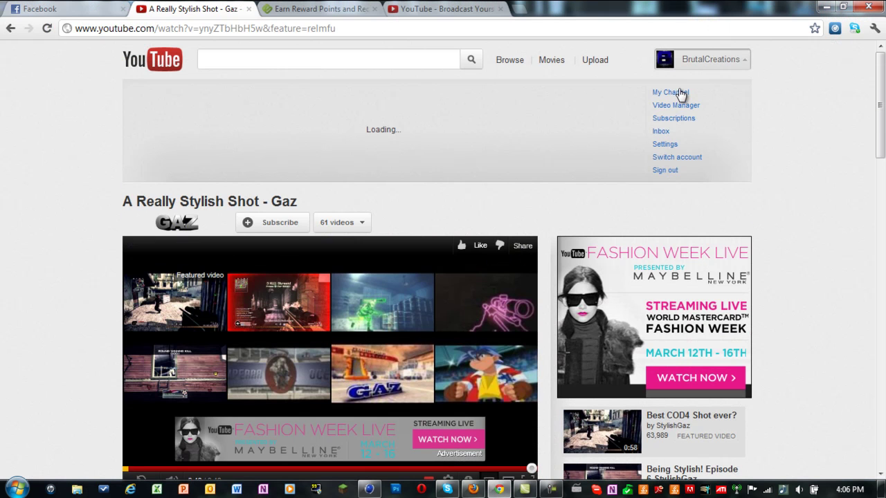
{"action": "left_click", "coordinate": [675, 92]}
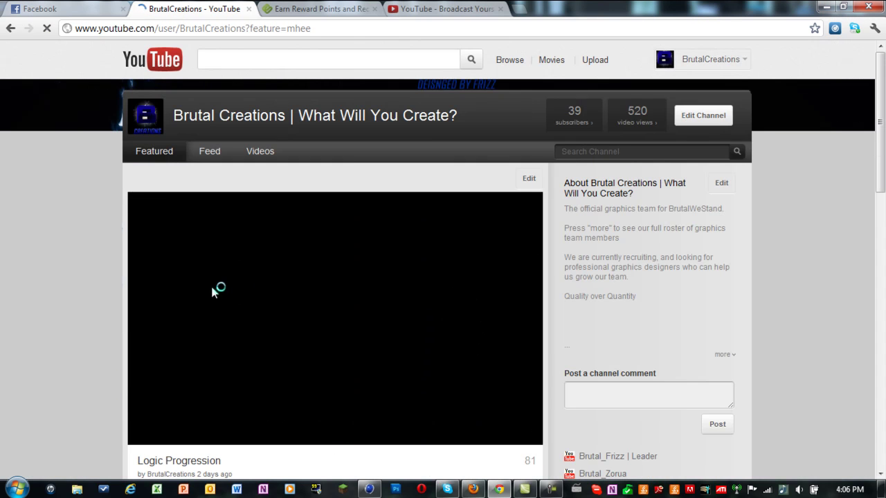
{"action": "scroll", "coordinate": [277, 284], "scroll_direction": "down", "scroll_amount": 1}
{"action": "scroll", "coordinate": [509, 336], "scroll_direction": "down", "scroll_amount": 4}
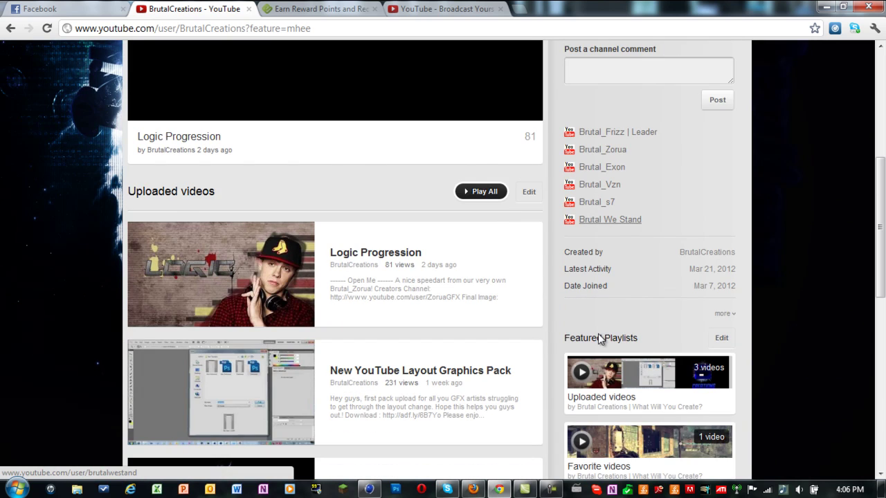
{"action": "scroll", "coordinate": [599, 332], "scroll_direction": "down", "scroll_amount": 7}
{"action": "scroll", "coordinate": [651, 262], "scroll_direction": "up", "scroll_amount": 1}
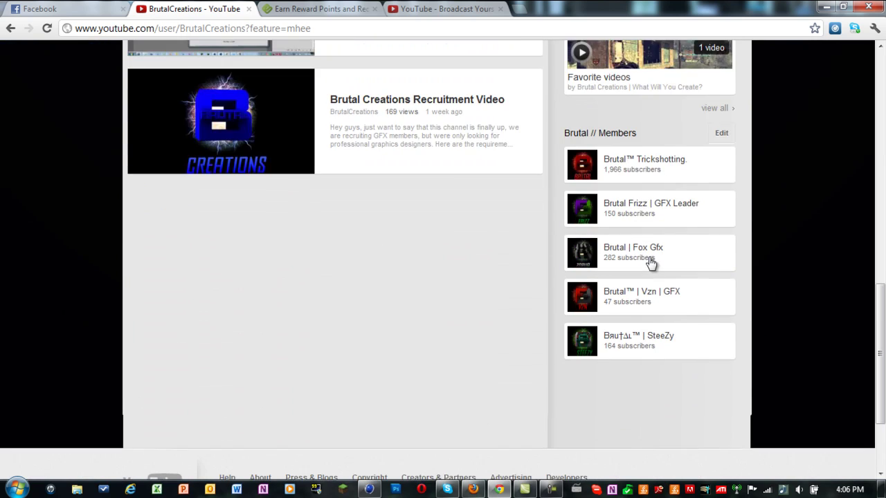
{"action": "scroll", "coordinate": [650, 263], "scroll_direction": "up", "scroll_amount": 2}
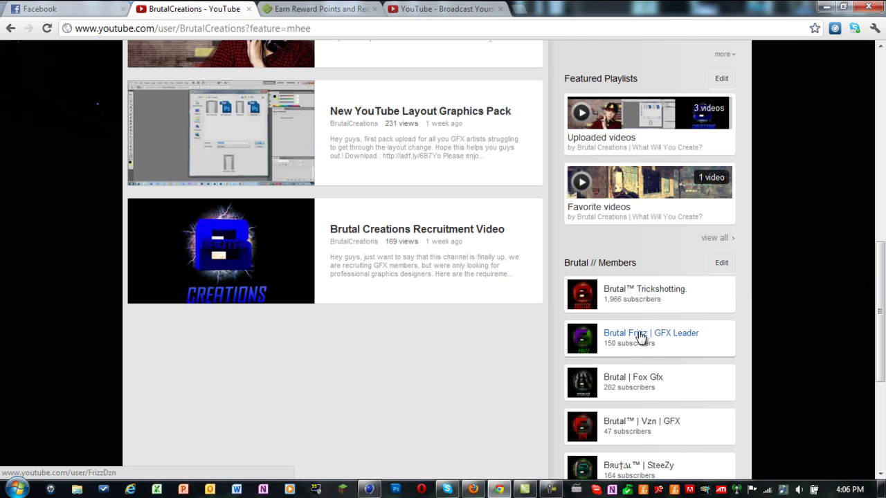
Open the Brutal Trickshotting channel from the members list, pause its featured video and look over its uploads and background.
{"action": "left_click", "coordinate": [631, 289]}
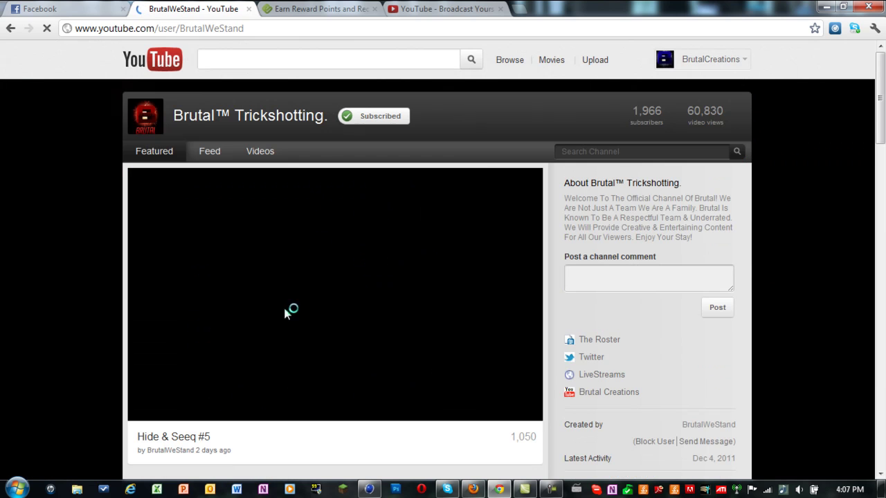
{"action": "scroll", "coordinate": [90, 238], "scroll_direction": "down", "scroll_amount": 3}
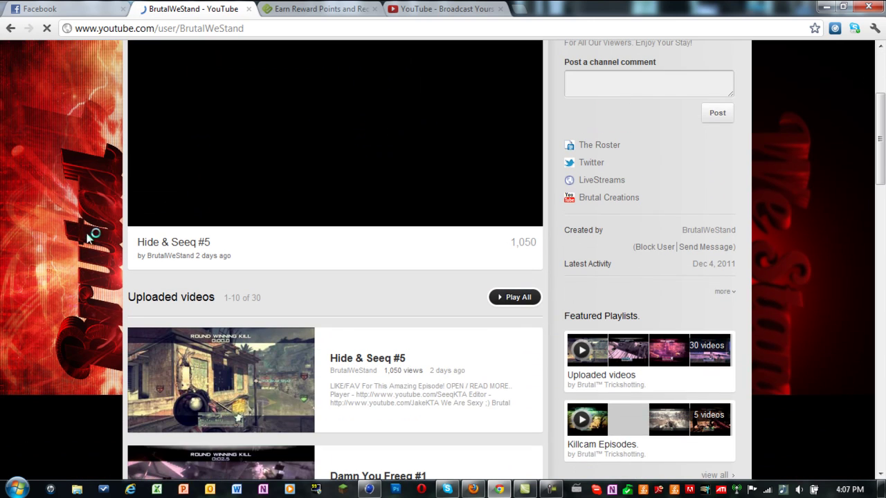
{"action": "scroll", "coordinate": [93, 232], "scroll_direction": "down", "scroll_amount": 3}
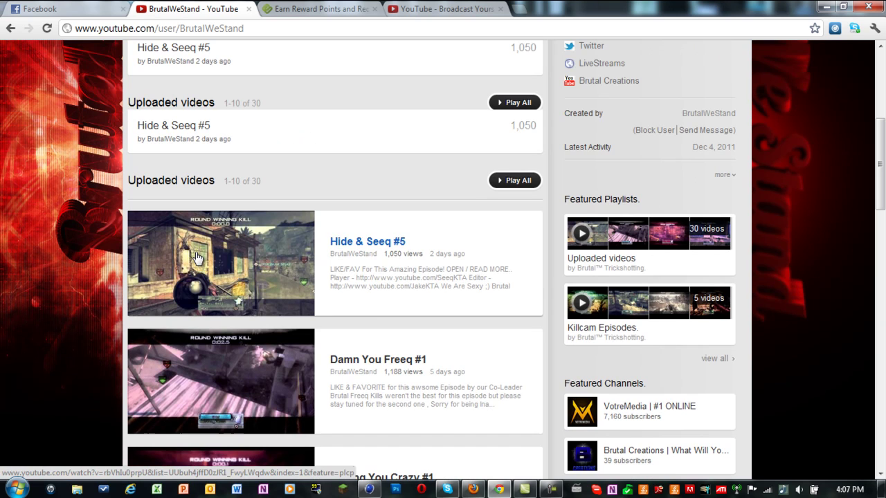
{"action": "scroll", "coordinate": [198, 257], "scroll_direction": "up", "scroll_amount": 1}
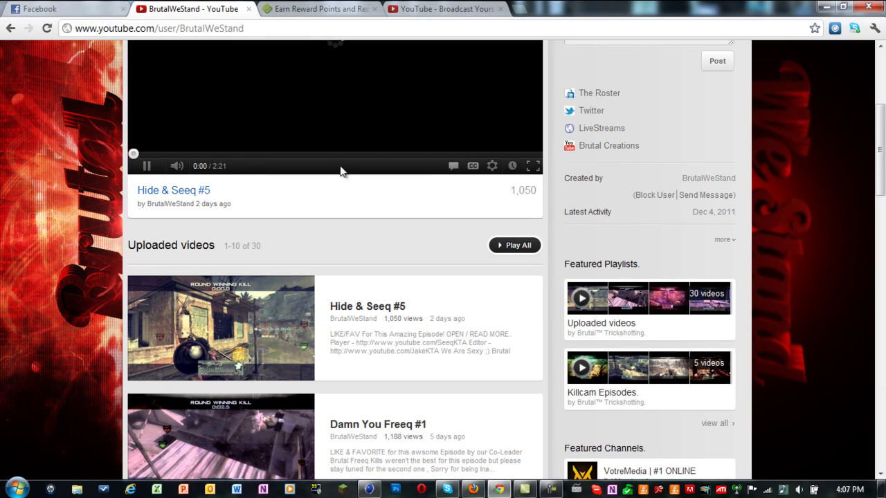
{"action": "left_click", "coordinate": [146, 169]}
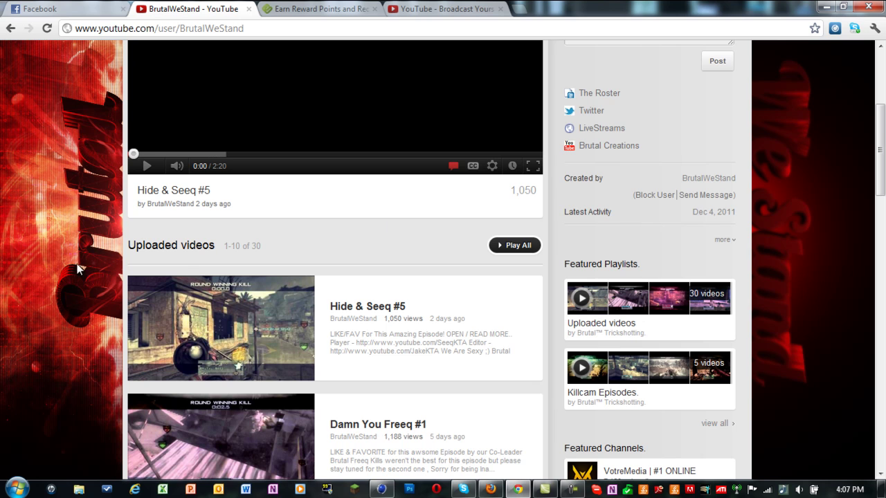
{"action": "key", "text": "F5"}
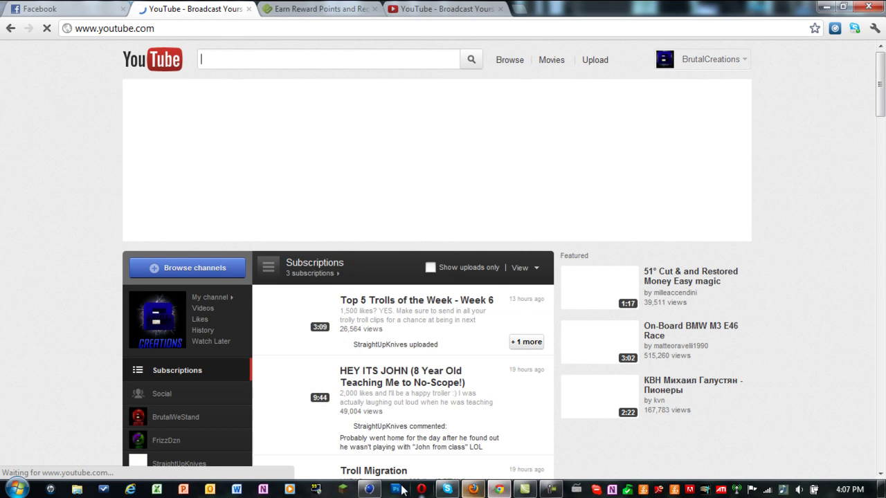
Switch to Cinema 4D and preview-render the LightStudio text in the viewport.
{"action": "left_click", "coordinate": [369, 492]}
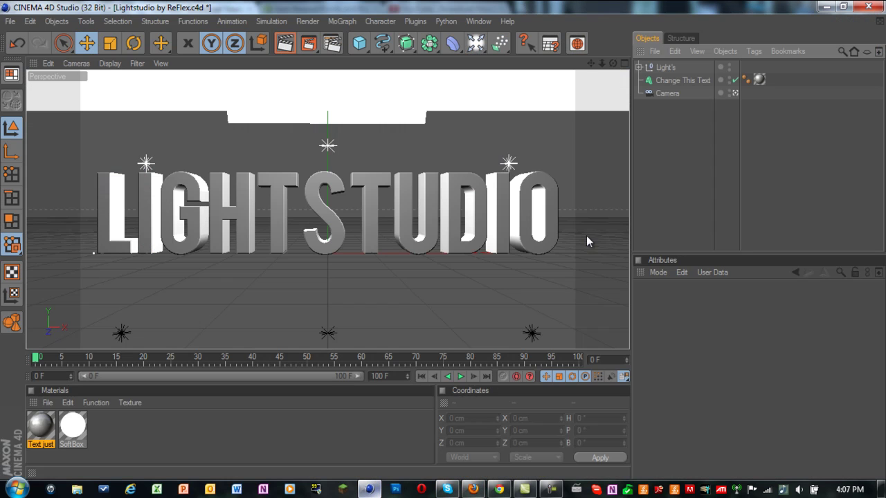
{"action": "left_click", "coordinate": [682, 80]}
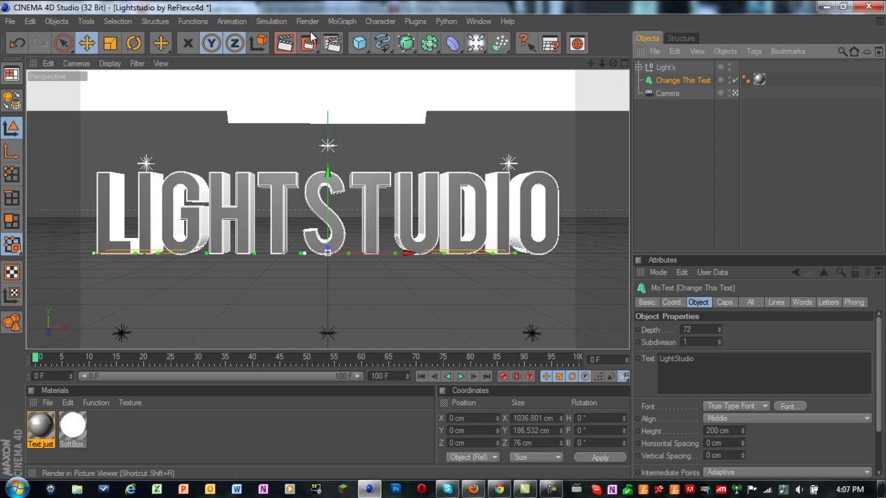
{"action": "scroll", "coordinate": [382, 160], "scroll_direction": "down", "scroll_amount": 1}
{"action": "left_click", "coordinate": [284, 43]}
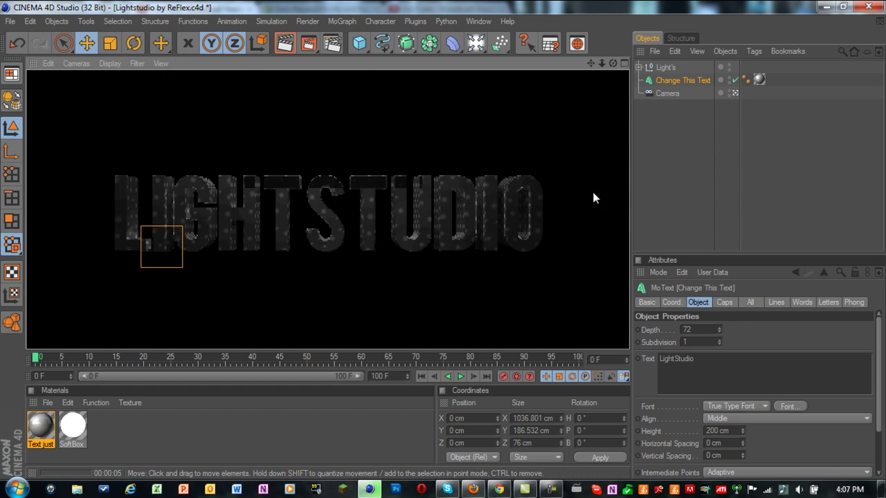
{"action": "left_click", "coordinate": [666, 159]}
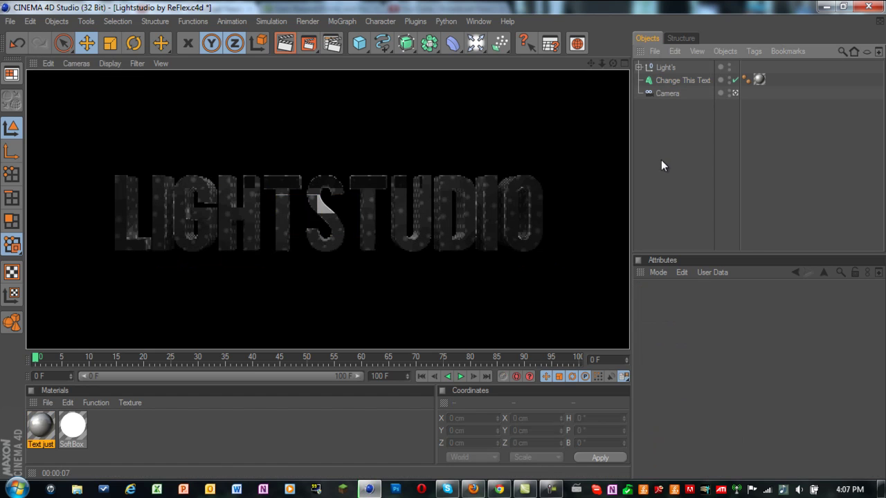
Move the LightStudio text object down the Y axis to about -304 cm and reframe it in the perspective view.
{"action": "left_click", "coordinate": [678, 80]}
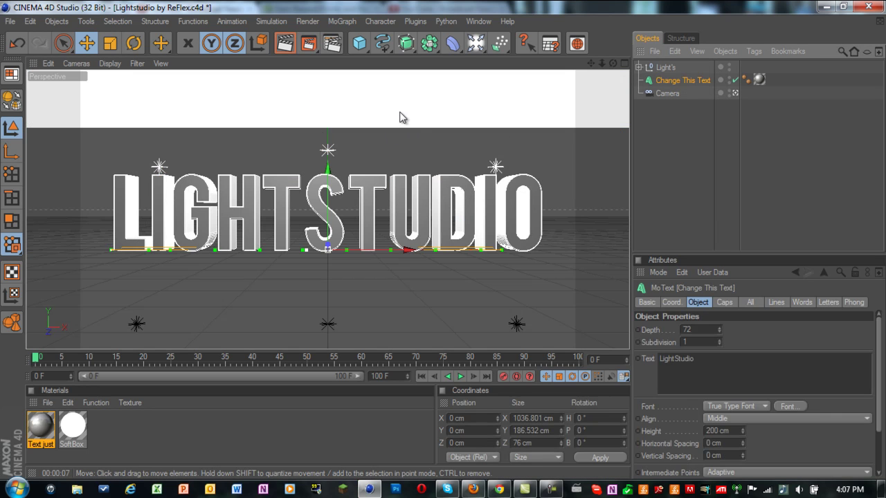
{"action": "left_click_drag", "start_coordinate": [327, 176], "coordinate": [670, 17]}
{"action": "left_click_drag", "start_coordinate": [591, 64], "coordinate": [443, 241]}
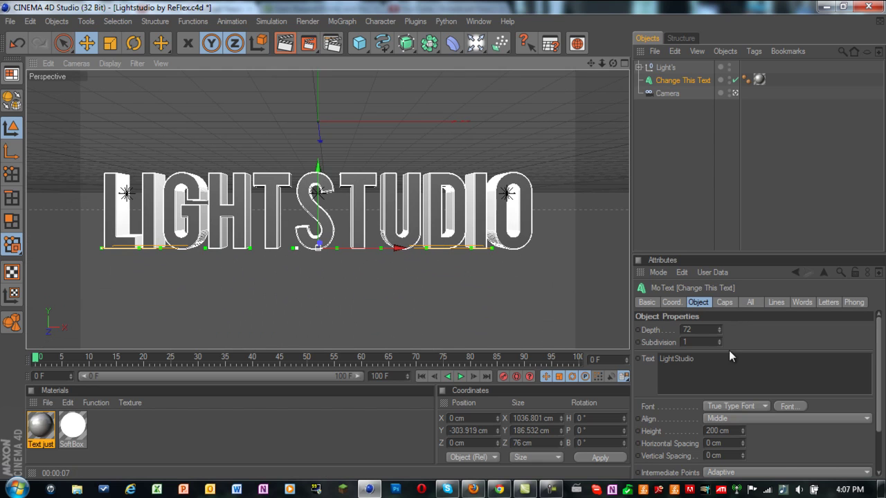
Set the text object's font to Lobster 1.4 Regular and replace its wording with "Tutorial".
{"action": "left_click", "coordinate": [795, 407]}
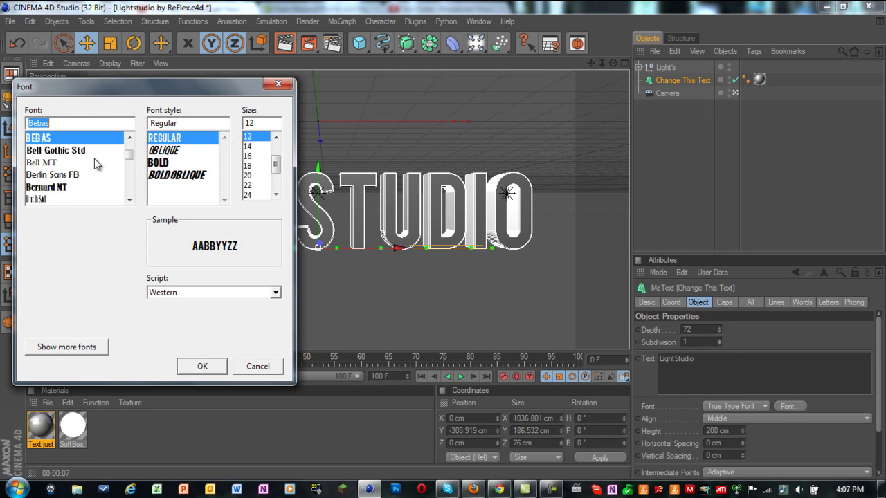
{"action": "type", "text": "Lobster 1.4"}
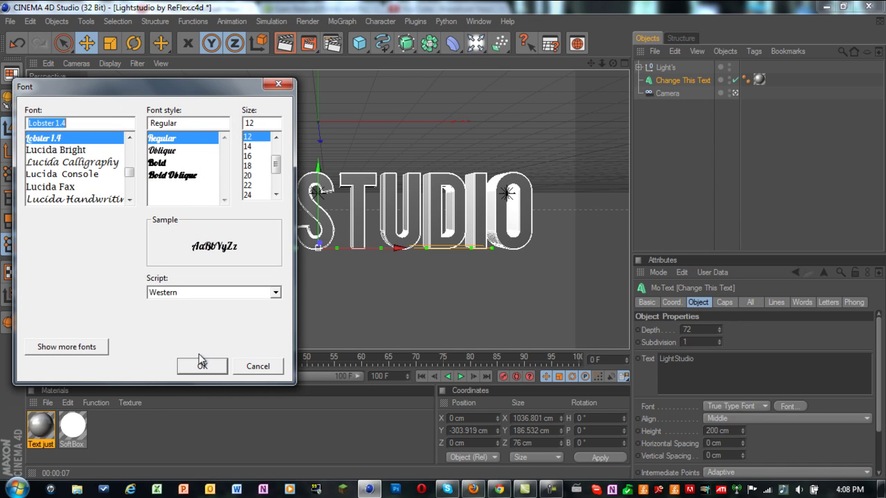
{"action": "left_click", "coordinate": [200, 366]}
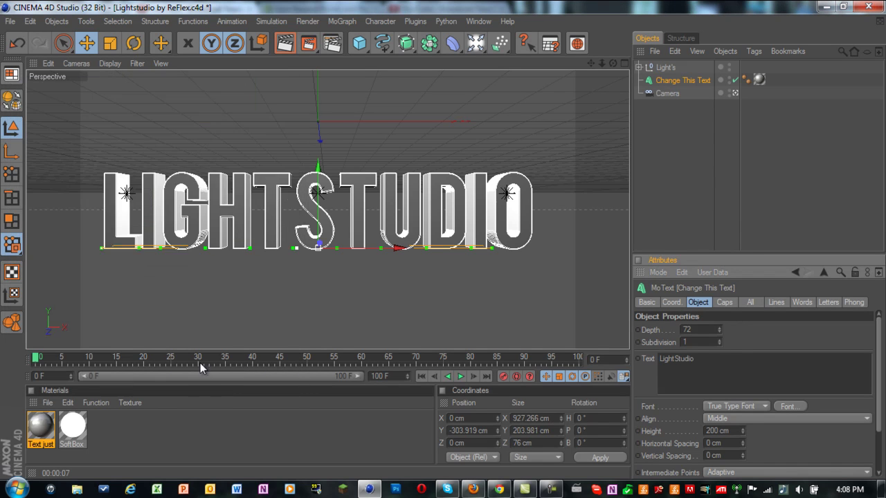
{"action": "left_click_drag", "start_coordinate": [741, 364], "coordinate": [648, 353]}
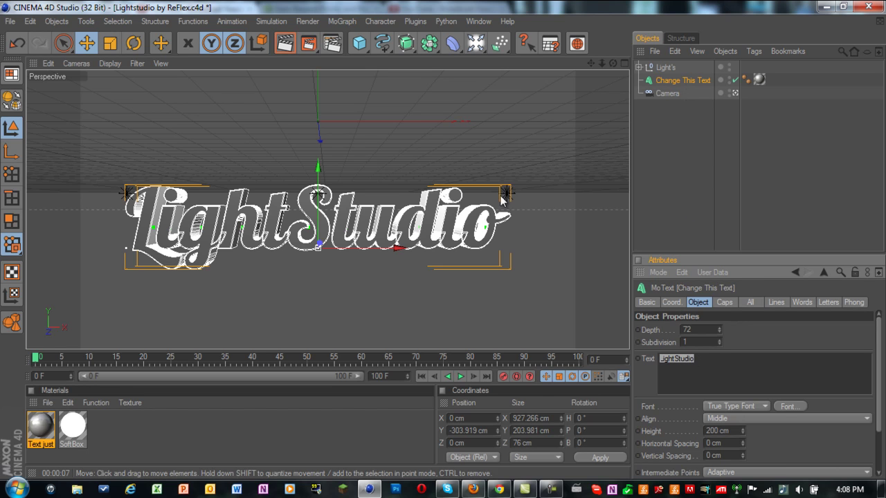
{"action": "type", "text": "Tutorial"}
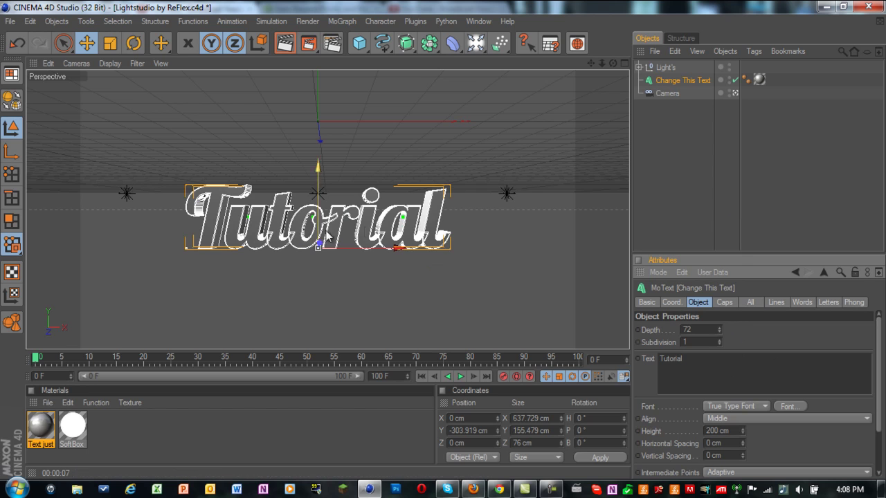
Set the Tutorial text's extrusion depth to 30 and deselect the object.
{"action": "scroll", "coordinate": [375, 230], "scroll_direction": "up", "scroll_amount": 1}
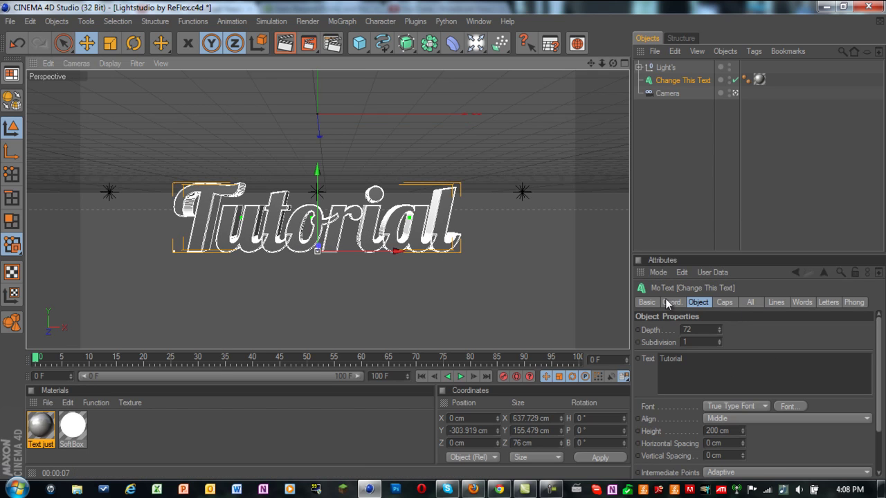
{"action": "left_click", "coordinate": [700, 330]}
{"action": "type", "text": "30"}
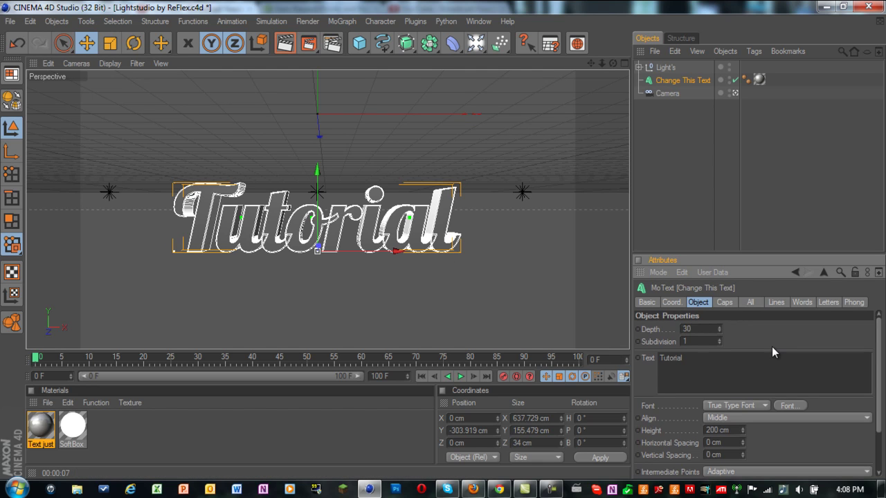
{"action": "key", "text": "Return"}
{"action": "scroll", "coordinate": [418, 237], "scroll_direction": "up", "scroll_amount": 2}
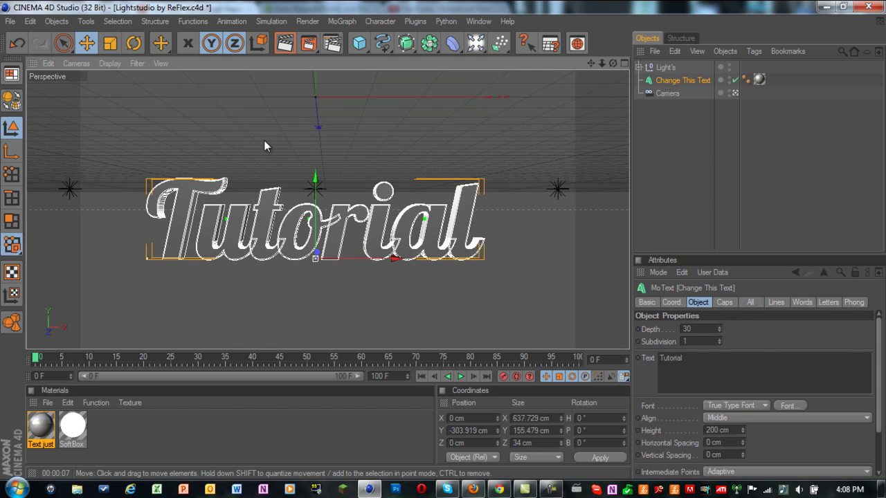
{"action": "left_click", "coordinate": [657, 159]}
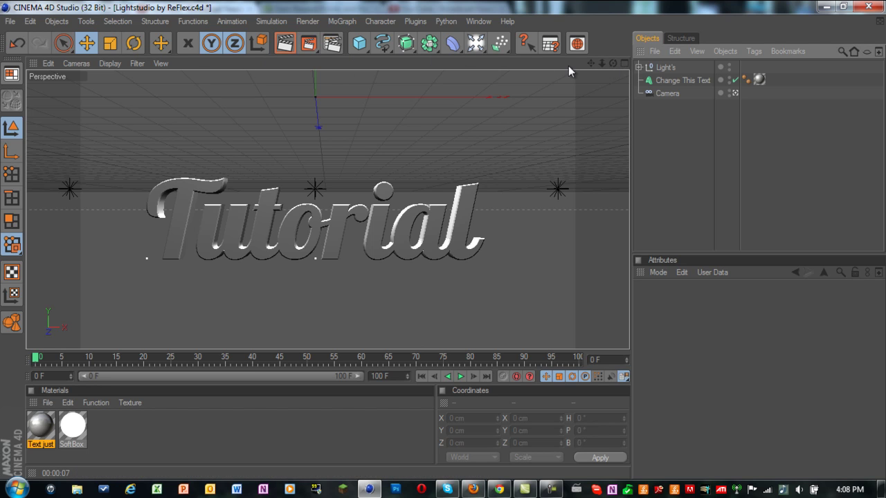
Show the Top view at full size and paste three copies of the Tutorial text object.
{"action": "mouse_move", "coordinate": [590, 63]}
{"action": "left_mouse_down"}
{"action": "mouse_move", "coordinate": [445, 241]}
{"action": "mouse_move", "coordinate": [591, 62]}
{"action": "left_mouse_up"}
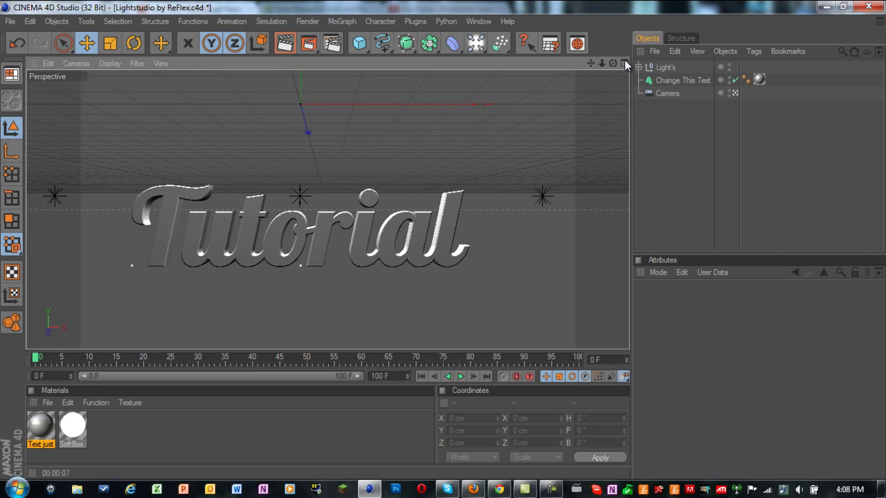
{"action": "left_click", "coordinate": [624, 63]}
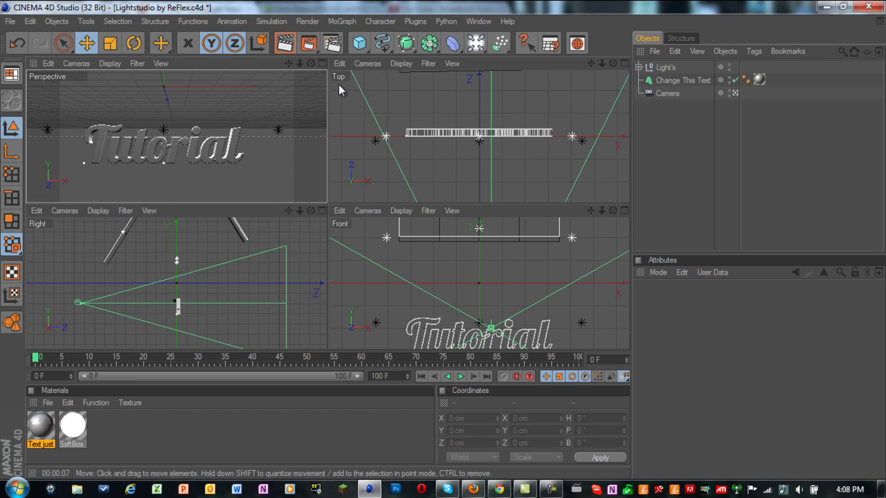
{"action": "left_click", "coordinate": [624, 63]}
{"action": "left_click", "coordinate": [670, 80]}
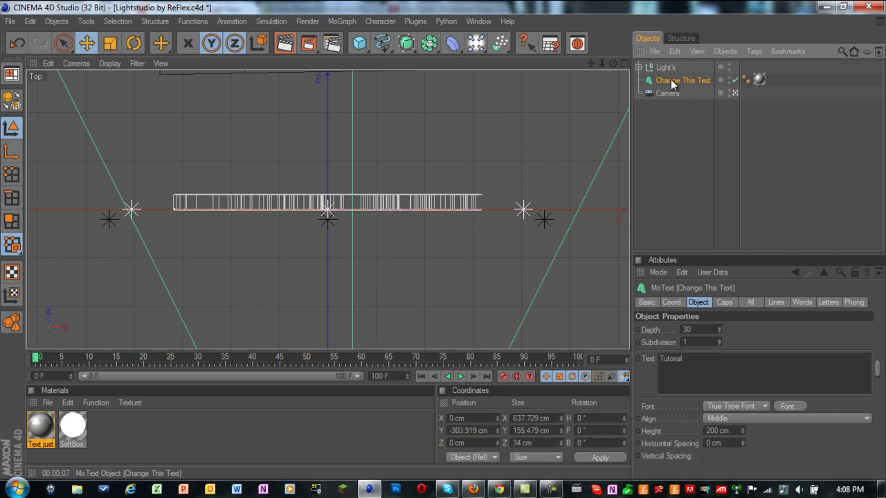
{"action": "key", "text": "ctrl+c"}
{"action": "key", "text": "ctrl+v"}
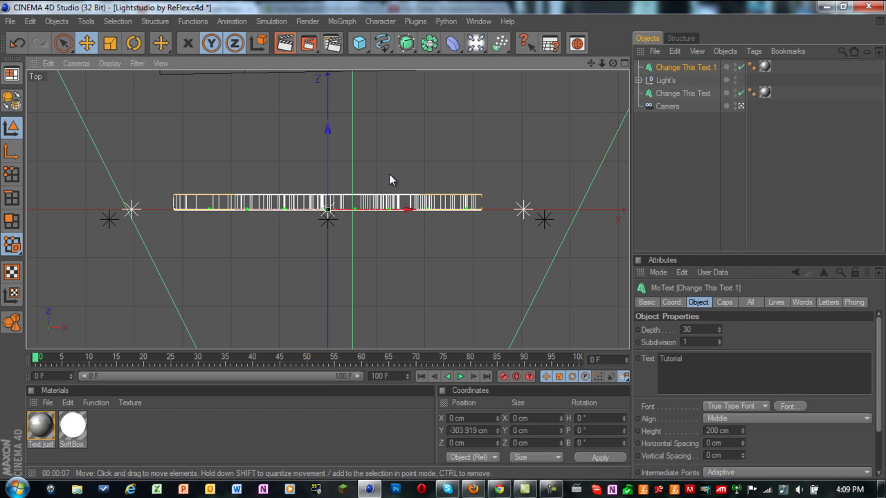
{"action": "key", "text": "ctrl+v"}
{"action": "key", "text": "ctrl+v"}
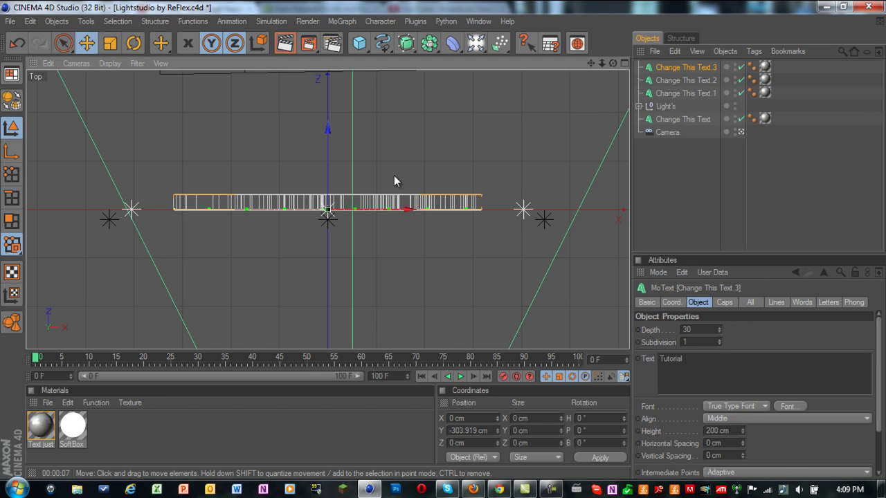
Move the first Tutorial text copy along the Z axis to about 67 cm and the second copy to about 137 cm.
{"action": "left_click", "coordinate": [668, 95]}
{"action": "left_click_drag", "start_coordinate": [327, 152], "coordinate": [328, 120]}
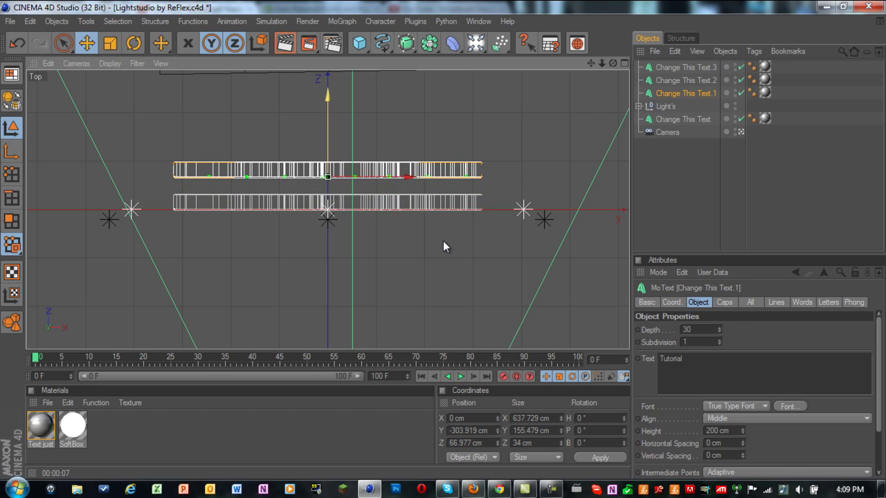
{"action": "left_click", "coordinate": [669, 82]}
{"action": "left_click_drag", "start_coordinate": [327, 152], "coordinate": [328, 90]}
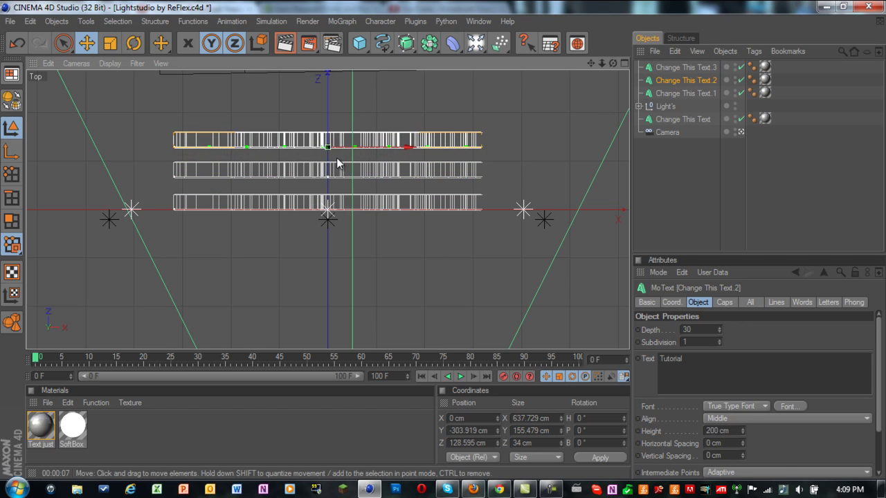
{"action": "left_click", "coordinate": [674, 67]}
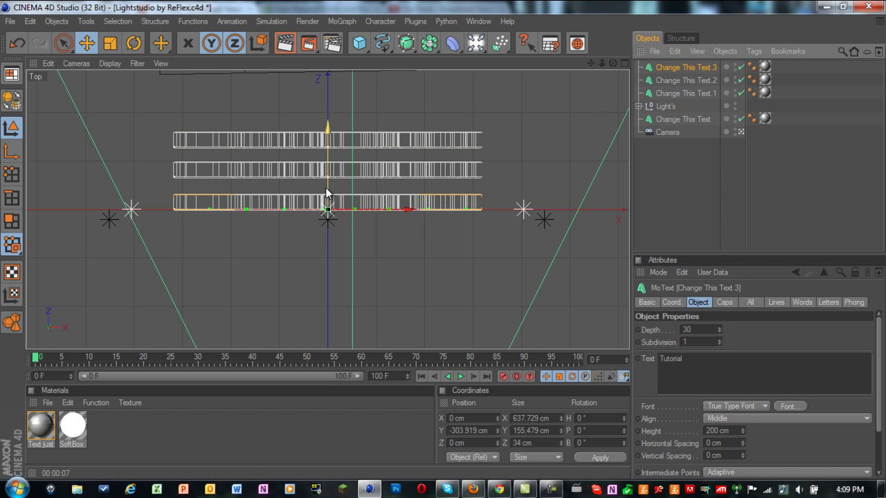
{"action": "left_click", "coordinate": [674, 82]}
{"action": "left_click_drag", "start_coordinate": [327, 134], "coordinate": [328, 128]}
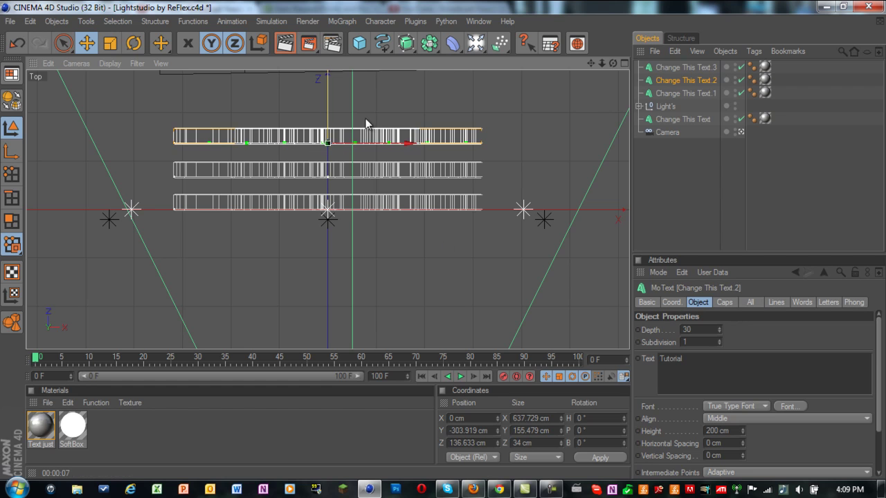
Move the third Tutorial text copy along the Z axis to about 202 cm, behind the other copies.
{"action": "left_click", "coordinate": [664, 67]}
{"action": "left_click_drag", "start_coordinate": [329, 177], "coordinate": [329, 80]}
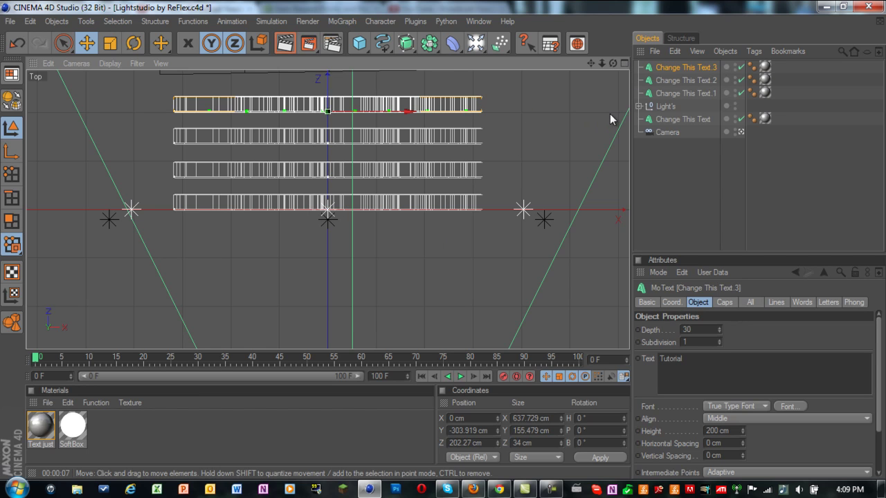
{"action": "left_click", "coordinate": [687, 76]}
{"action": "left_click", "coordinate": [688, 93]}
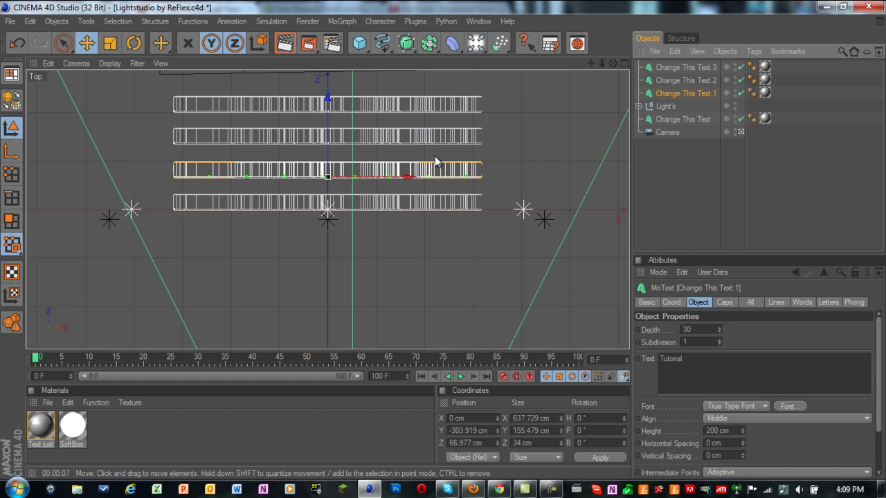
Switch from the Top view to the full-size Perspective view and deselect the text copy.
{"action": "left_click", "coordinate": [627, 63]}
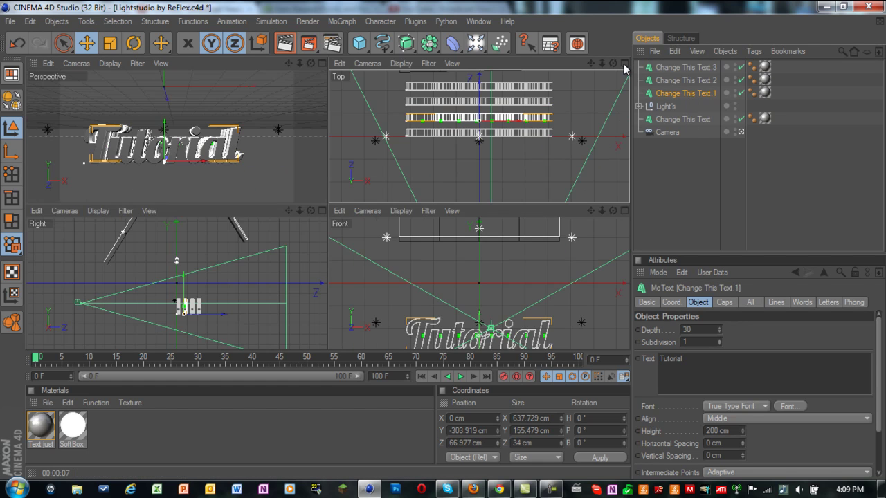
{"action": "left_click", "coordinate": [622, 66]}
{"action": "left_click", "coordinate": [622, 63]}
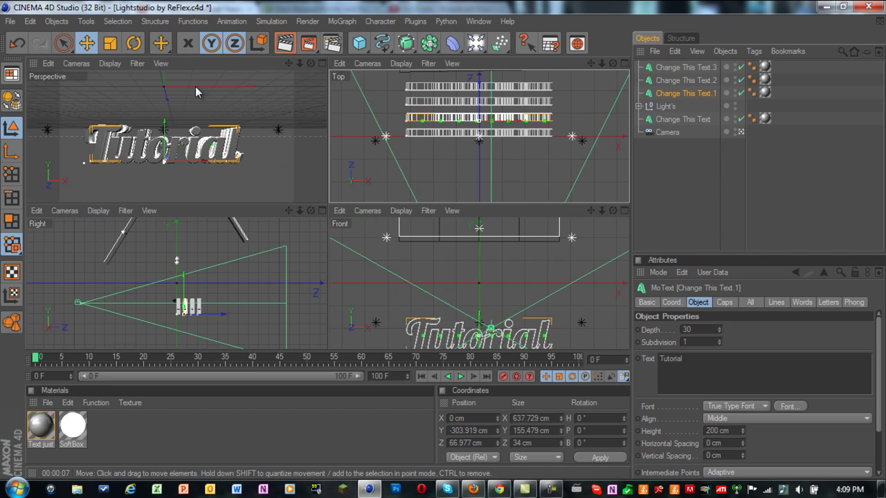
{"action": "left_click", "coordinate": [322, 63]}
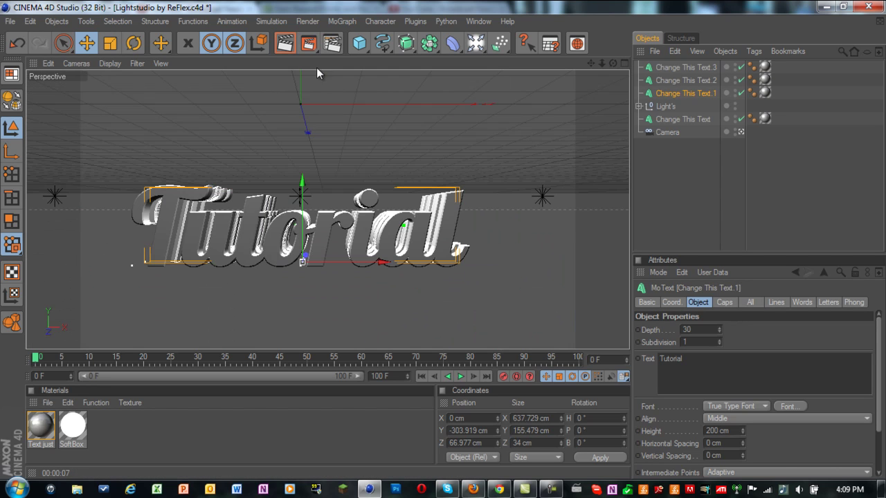
{"action": "left_click", "coordinate": [678, 219]}
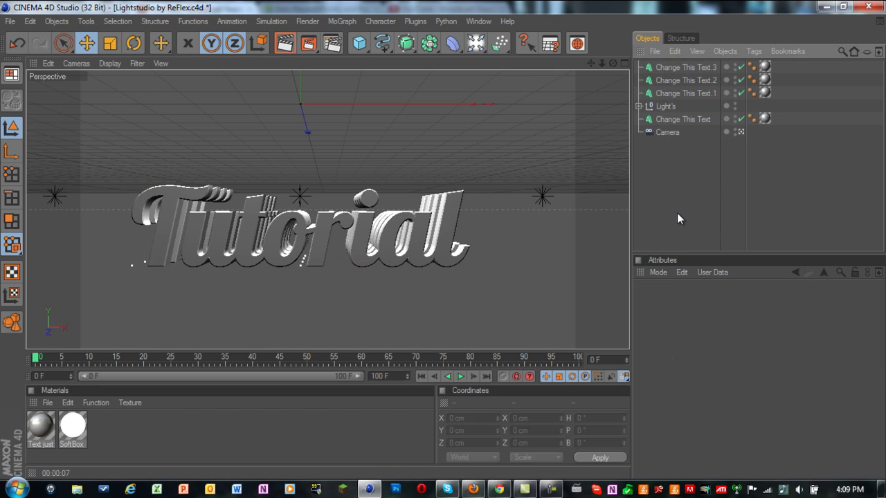
Preview-render the layered text in the Perspective view, stop the unresponsive Skype Toolbars plug-in and return to the unrendered view with nothing selected.
{"action": "left_click", "coordinate": [285, 44]}
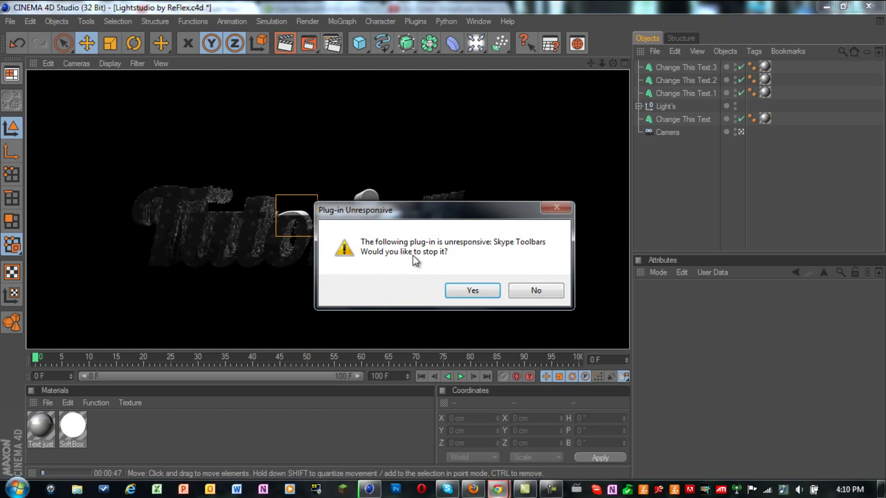
{"action": "left_click", "coordinate": [474, 294]}
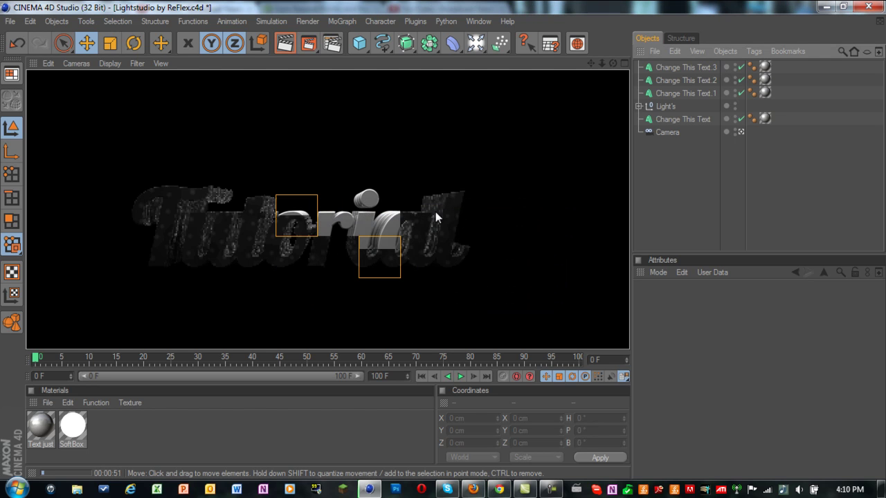
{"action": "left_click", "coordinate": [378, 226]}
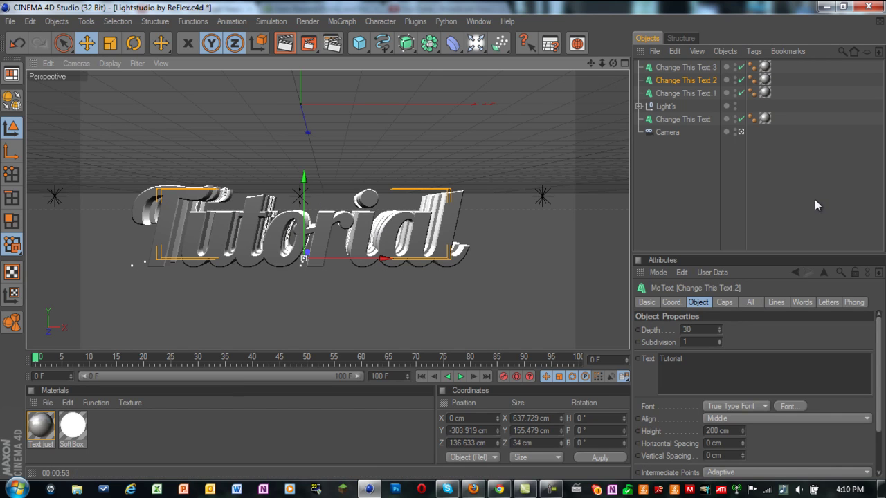
{"action": "left_click", "coordinate": [840, 192]}
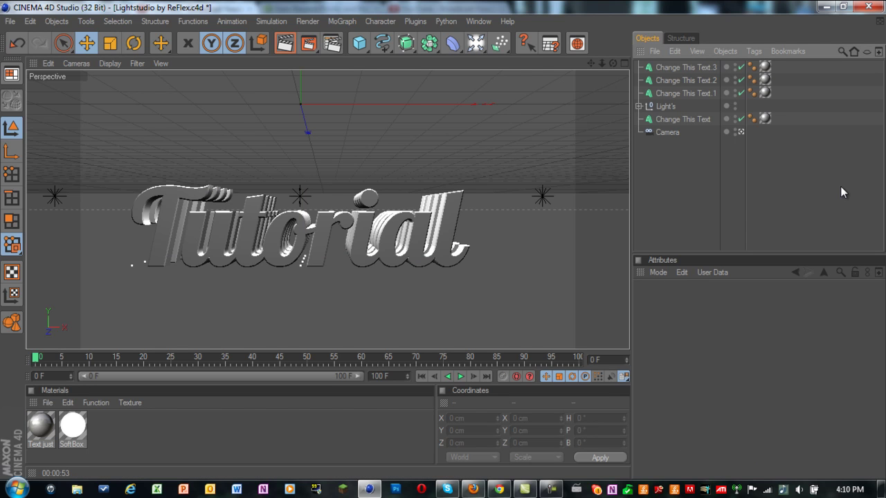